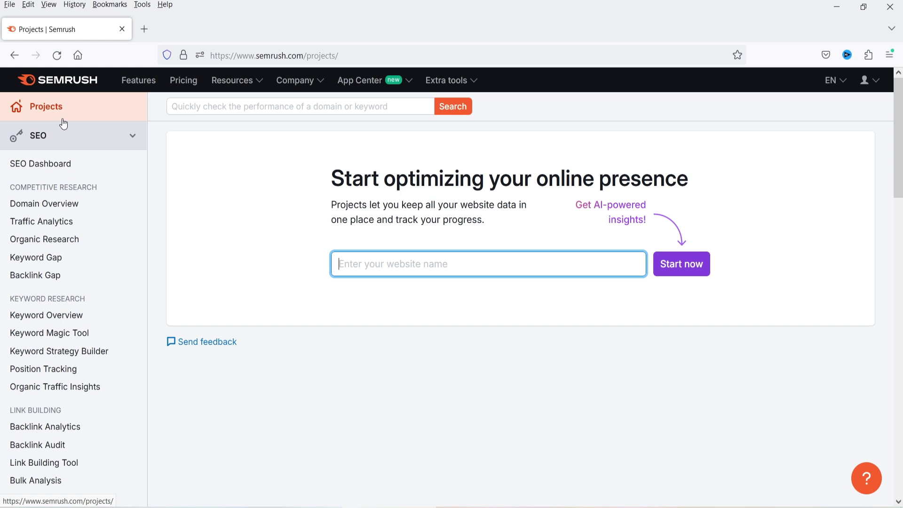
Look over the SEO and Local toolkits, and open the Advertising Dashboard to view its tools
{"action": "left_click", "coordinate": [61, 138]}
{"action": "left_click", "coordinate": [61, 138]}
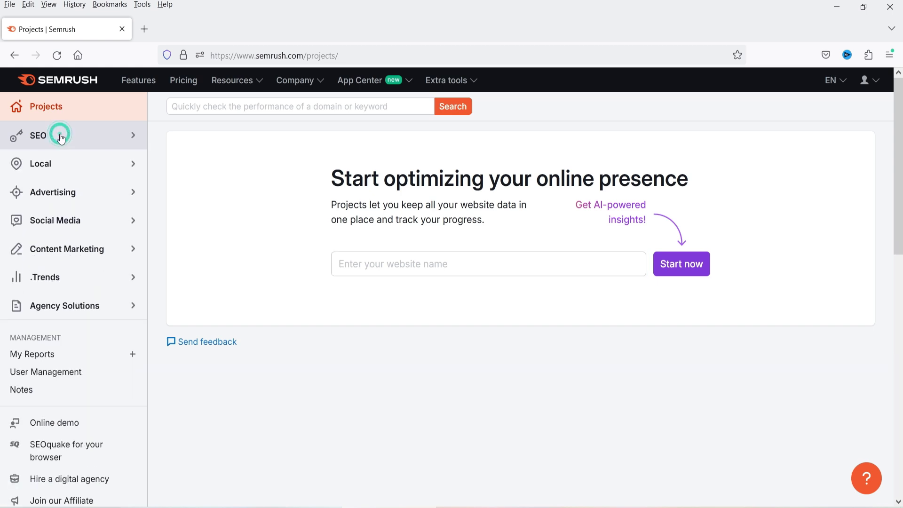
{"action": "left_click", "coordinate": [50, 173]}
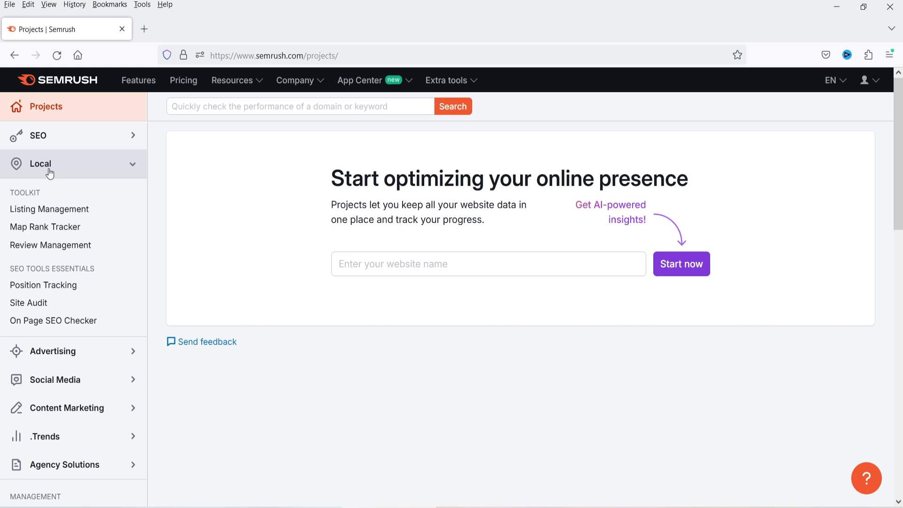
{"action": "left_click", "coordinate": [50, 174]}
{"action": "left_click", "coordinate": [59, 194]}
{"action": "left_click", "coordinate": [58, 223]}
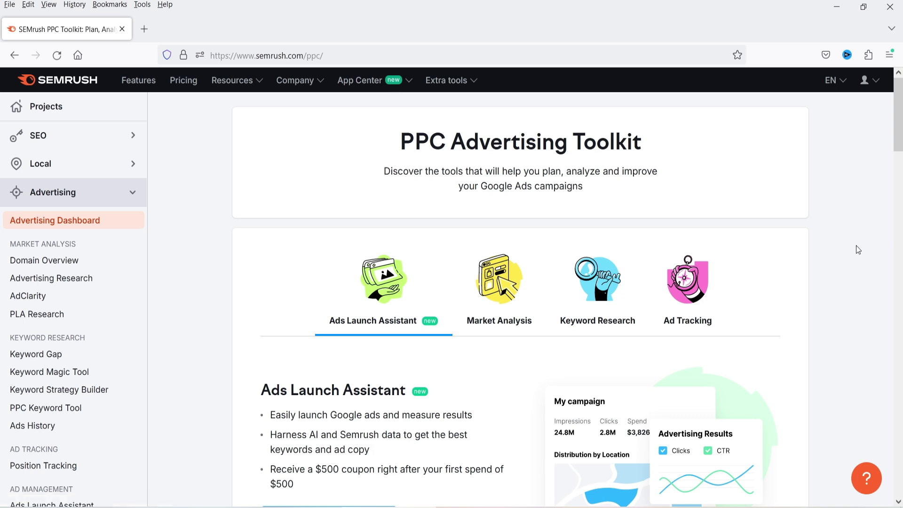
{"action": "scroll", "coordinate": [265, 300], "scroll_direction": "down", "scroll_amount": 2}
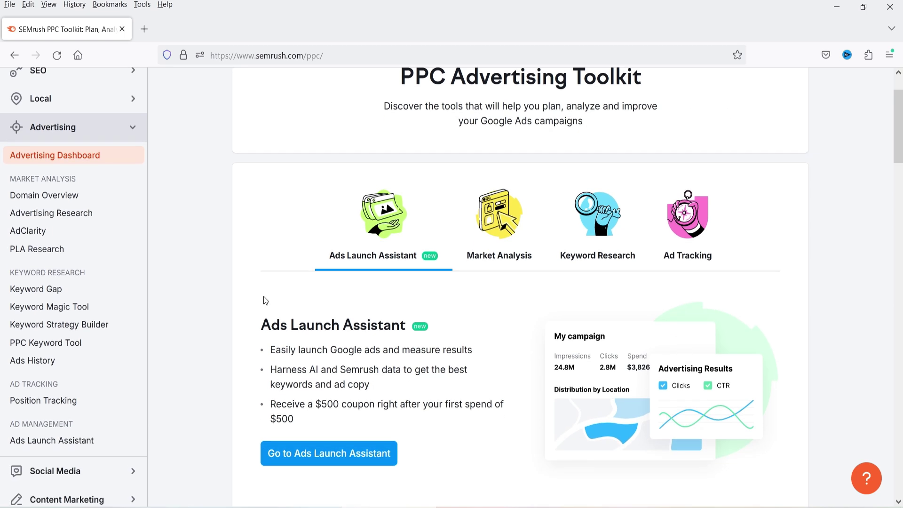
Open the Social Dashboard and check its free trial offer
{"action": "left_click", "coordinate": [73, 471]}
{"action": "left_click", "coordinate": [80, 180]}
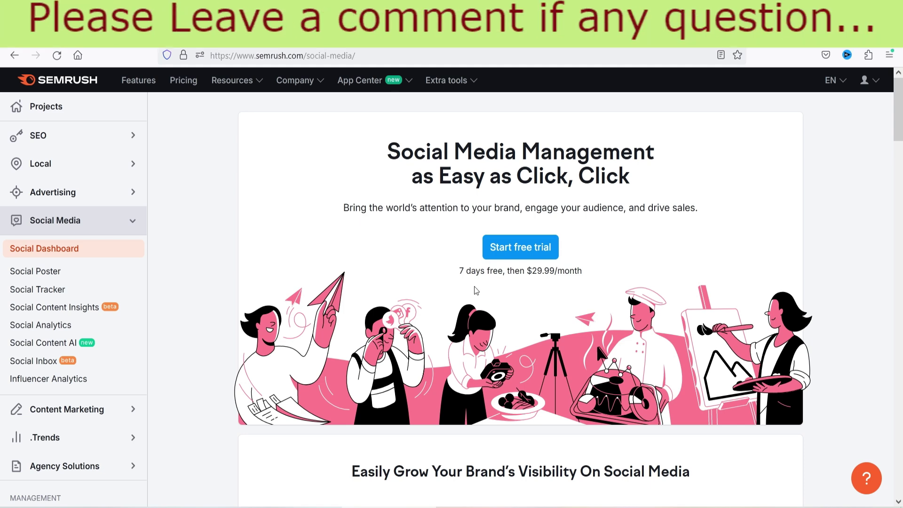
{"action": "double_click", "coordinate": [540, 271]}
{"action": "left_click_drag", "start_coordinate": [583, 207], "coordinate": [524, 272]}
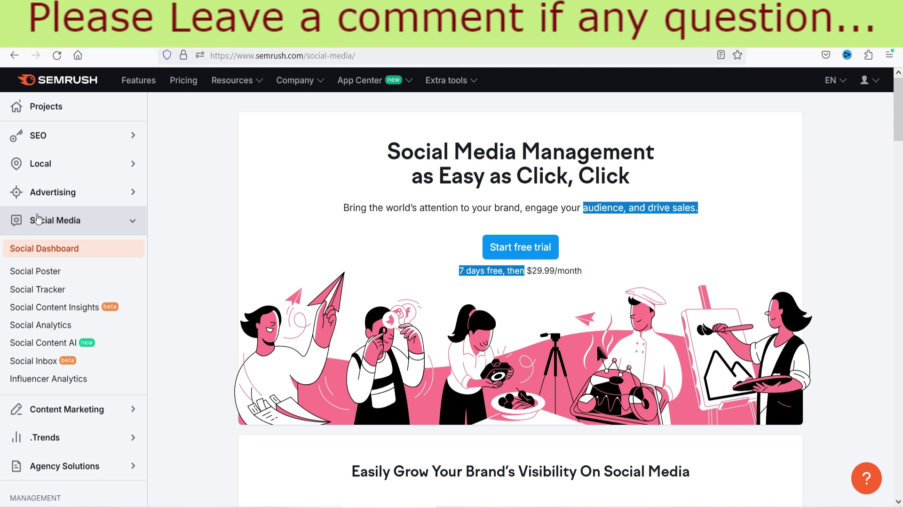
Return to the Advertising Dashboard, look through its PPC tools, and collapse the Advertising toolkit
{"action": "left_click", "coordinate": [71, 164]}
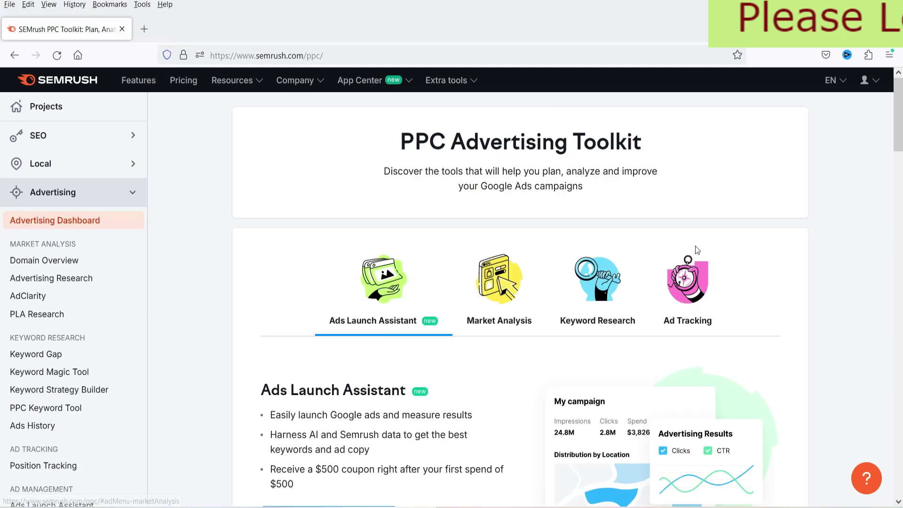
{"action": "scroll", "coordinate": [627, 228], "scroll_direction": "down", "scroll_amount": 7}
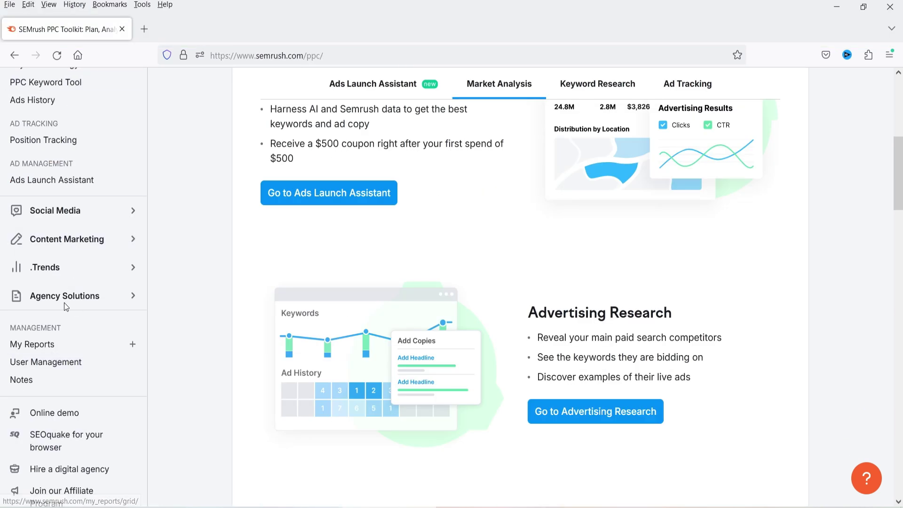
{"action": "scroll", "coordinate": [66, 285], "scroll_direction": "up", "scroll_amount": 5}
{"action": "scroll", "coordinate": [66, 284], "scroll_direction": "up", "scroll_amount": 2}
{"action": "left_click", "coordinate": [79, 195]}
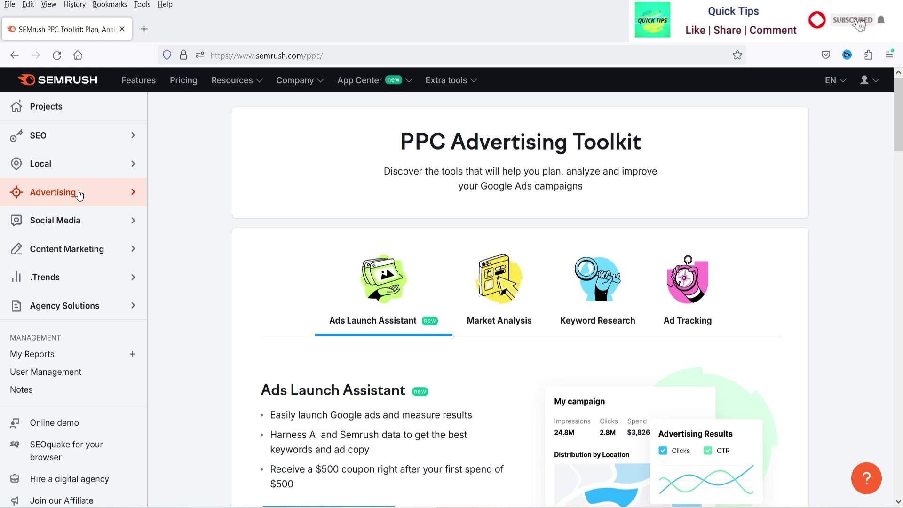
Expand the SEO toolkit and review the subscription plans on the Plans & Pricing page
{"action": "left_click", "coordinate": [96, 143]}
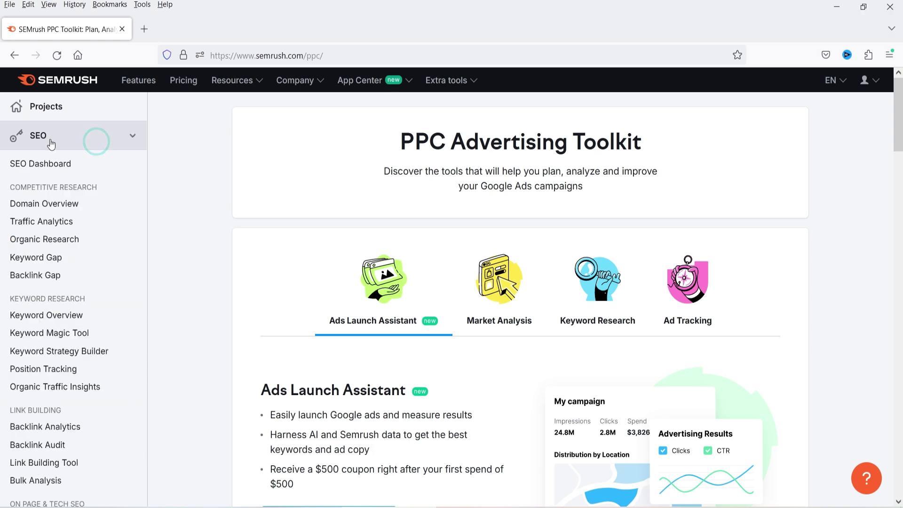
{"action": "left_click", "coordinate": [37, 164]}
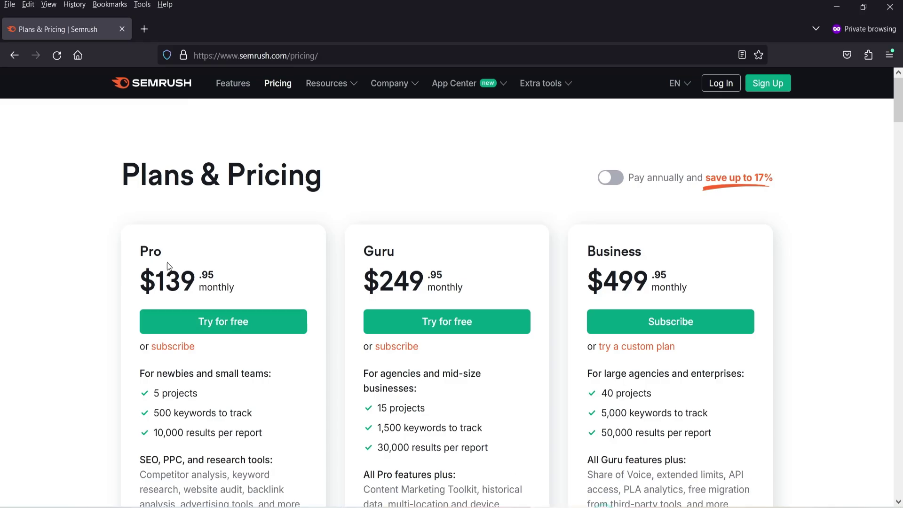
{"action": "scroll", "coordinate": [184, 261], "scroll_direction": "down", "scroll_amount": 3}
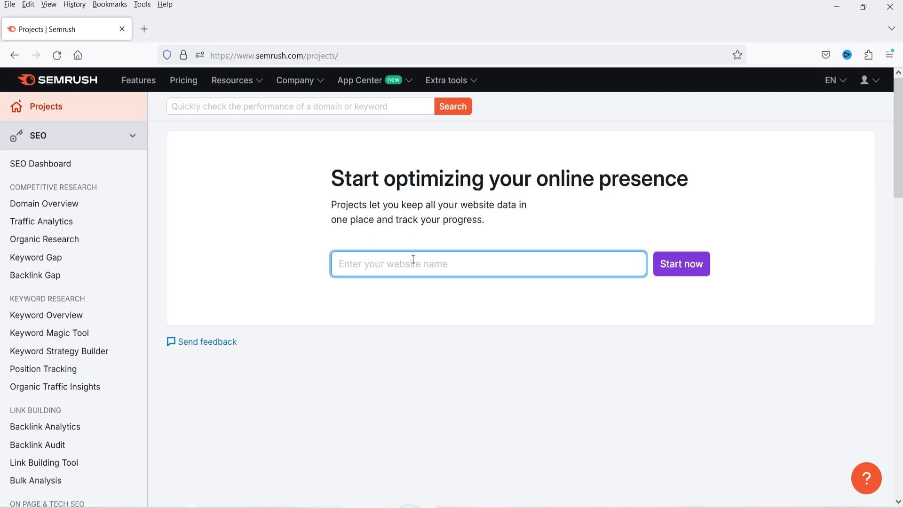
{"action": "type", "text": "htt"}
{"action": "type", "text": "ps://"}
{"action": "type", "text": "paramfreelance.com"}
{"action": "left_click", "coordinate": [695, 272]}
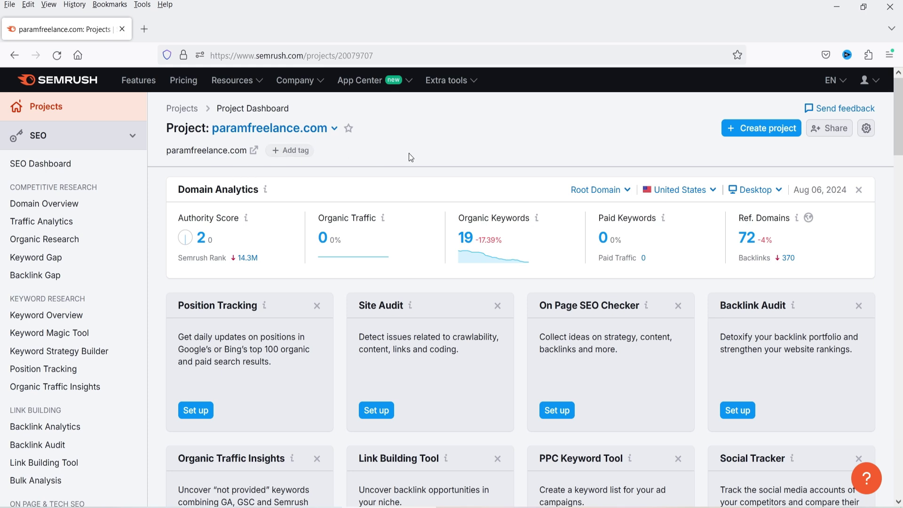
Set up Site Audit for the paramfreelance.com project and start the audit with the default basic settings
{"action": "scroll", "coordinate": [672, 239], "scroll_direction": "down", "scroll_amount": 10}
{"action": "scroll", "coordinate": [671, 239], "scroll_direction": "up", "scroll_amount": 10}
{"action": "scroll", "coordinate": [431, 273], "scroll_direction": "down", "scroll_amount": 1}
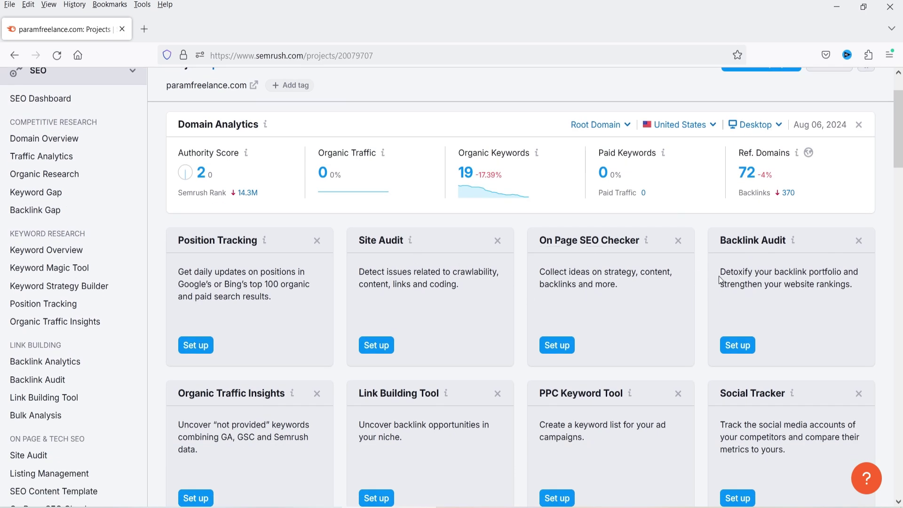
{"action": "left_click", "coordinate": [385, 349]}
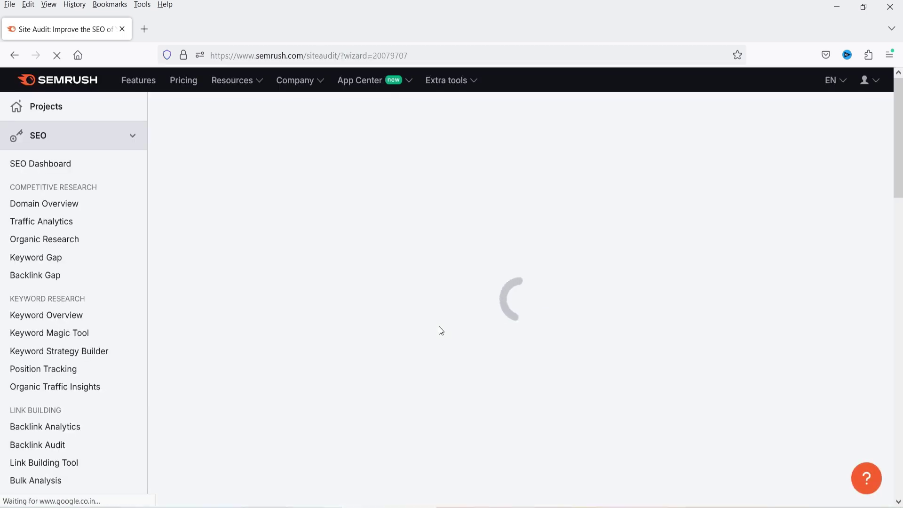
{"action": "scroll", "coordinate": [94, 282], "scroll_direction": "down", "scroll_amount": 5}
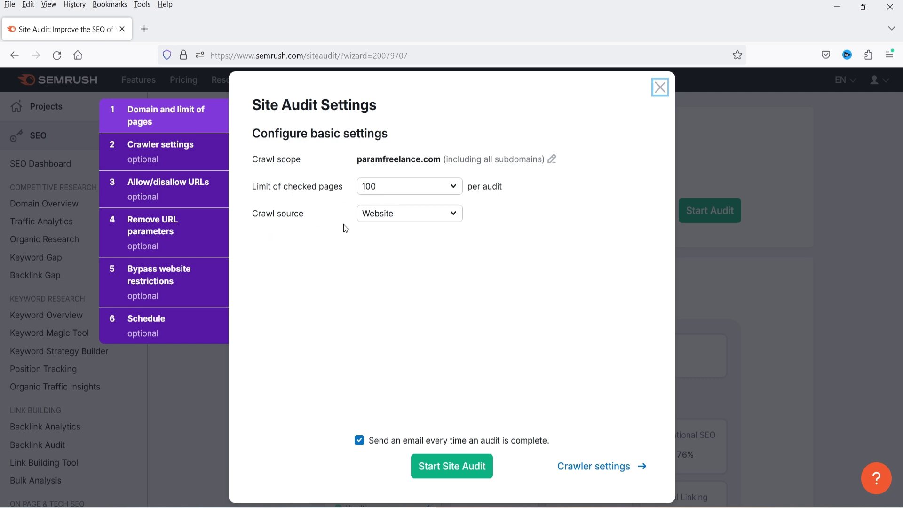
{"action": "left_click", "coordinate": [453, 467]}
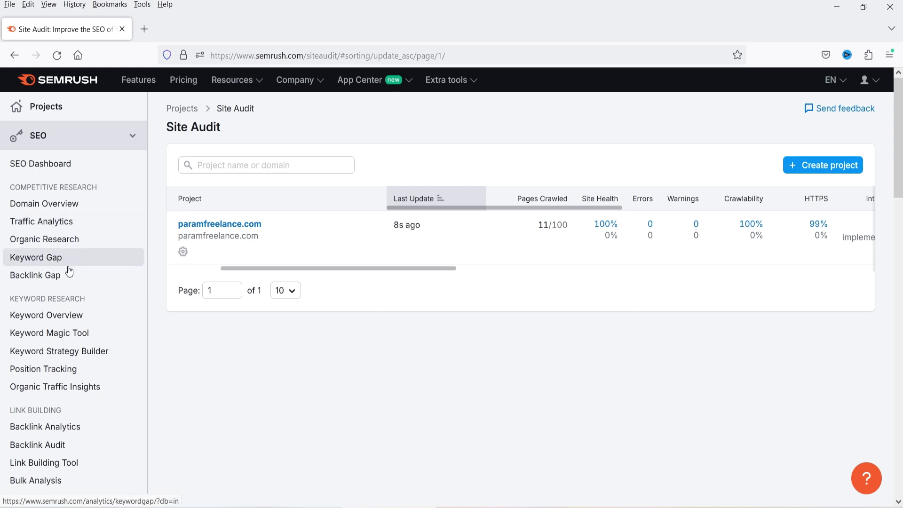
Look through the SEO toolkit's research, link building and on-page tools, and reopen Site Audit
{"action": "scroll", "coordinate": [7, 231], "scroll_direction": "down", "scroll_amount": 2}
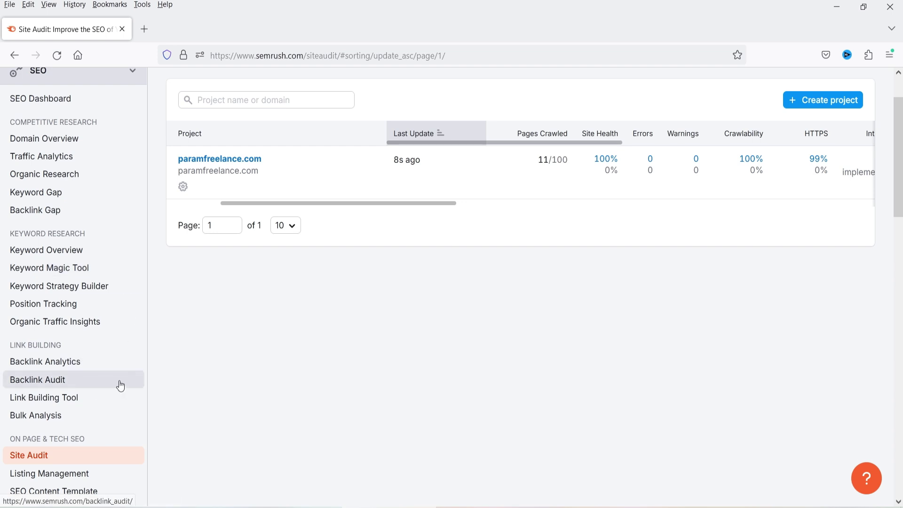
{"action": "scroll", "coordinate": [91, 401], "scroll_direction": "down", "scroll_amount": 2}
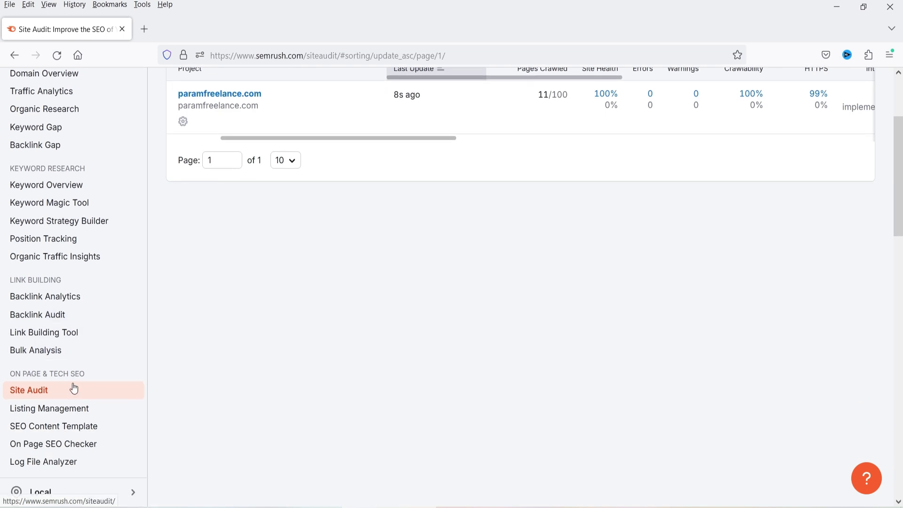
{"action": "scroll", "coordinate": [66, 373], "scroll_direction": "down", "scroll_amount": 5}
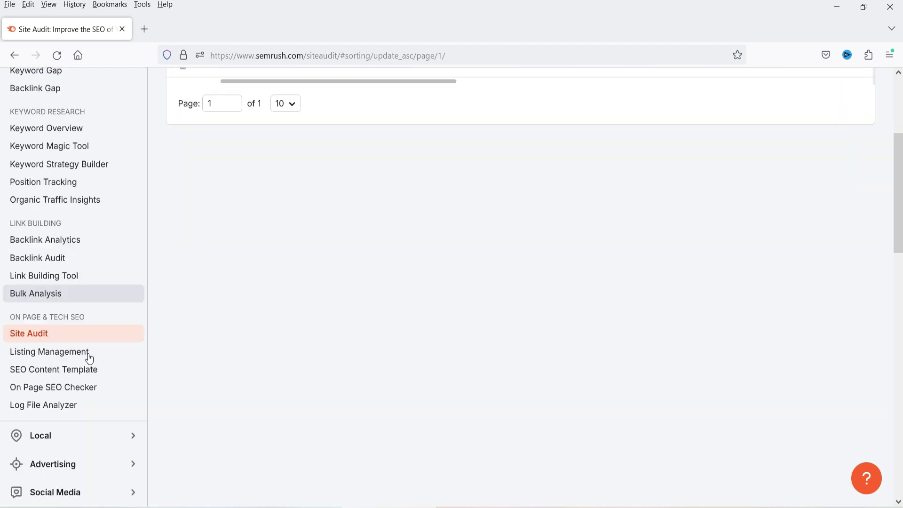
{"action": "scroll", "coordinate": [63, 288], "scroll_direction": "up", "scroll_amount": 8}
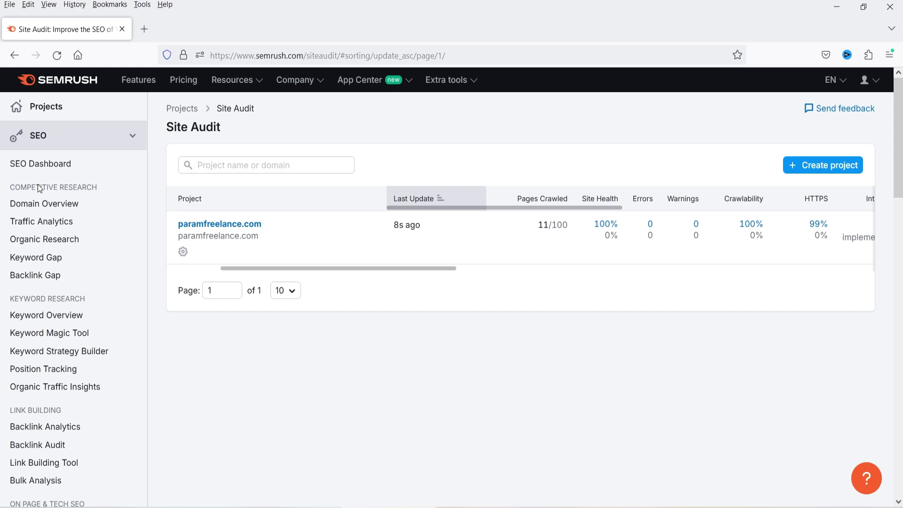
{"action": "left_click", "coordinate": [66, 315]}
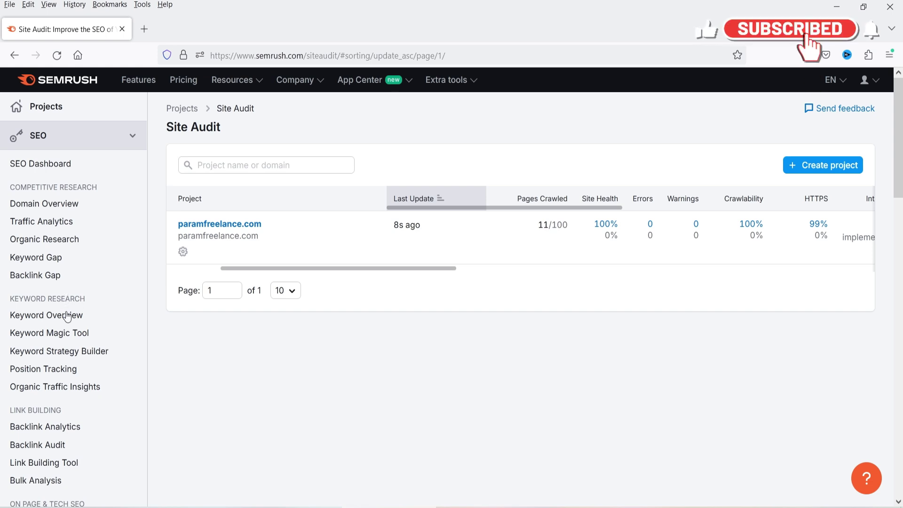
{"action": "scroll", "coordinate": [65, 315], "scroll_direction": "down", "scroll_amount": 3}
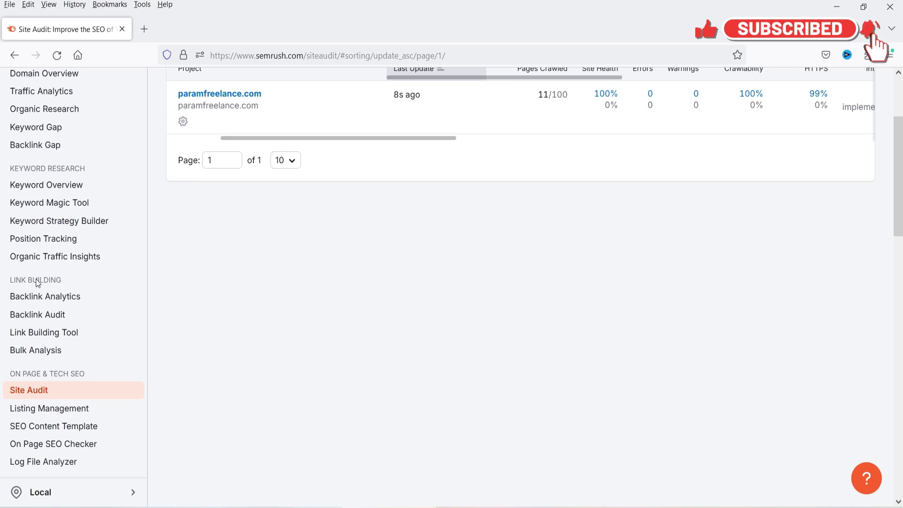
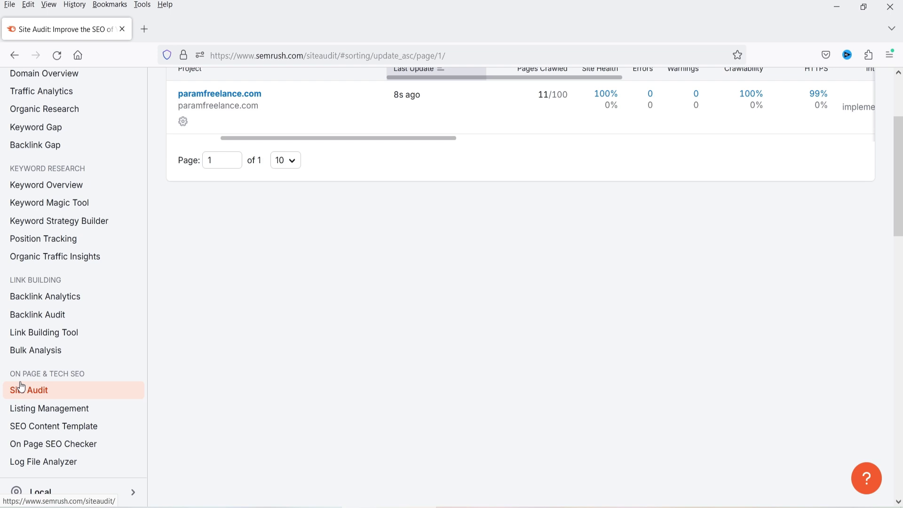
{"action": "left_click", "coordinate": [15, 381]}
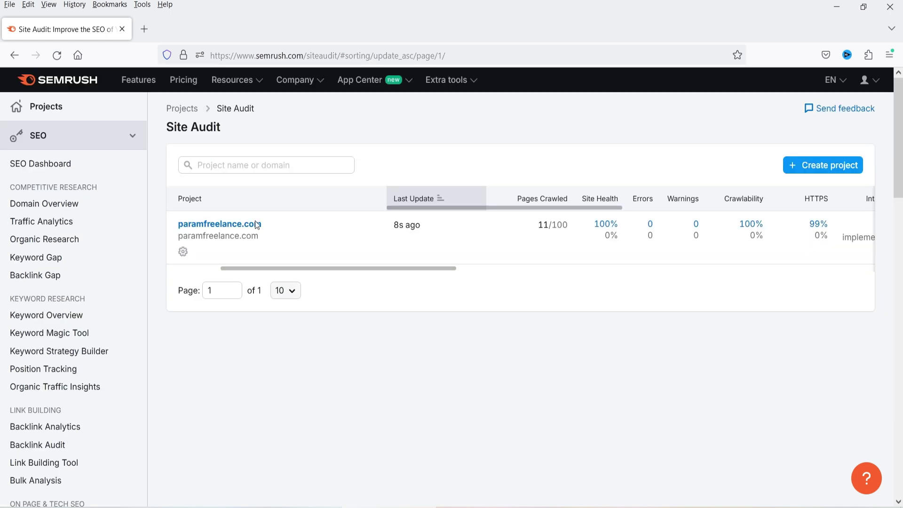
Open the paramfreelance.com project dashboard and examine its Site Audit and Traffic Analytics summaries
{"action": "left_click", "coordinate": [80, 167]}
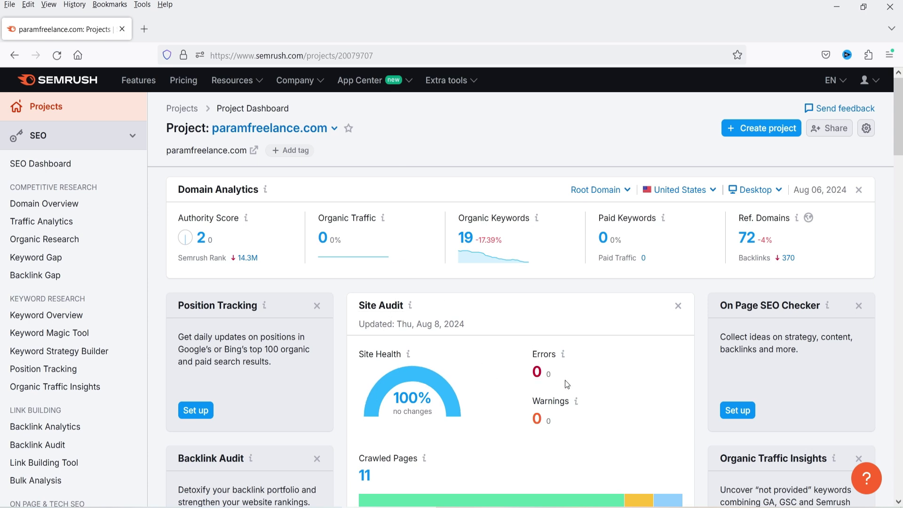
{"action": "scroll", "coordinate": [565, 380], "scroll_direction": "down", "scroll_amount": 3}
{"action": "mouse_move", "coordinate": [425, 331]}
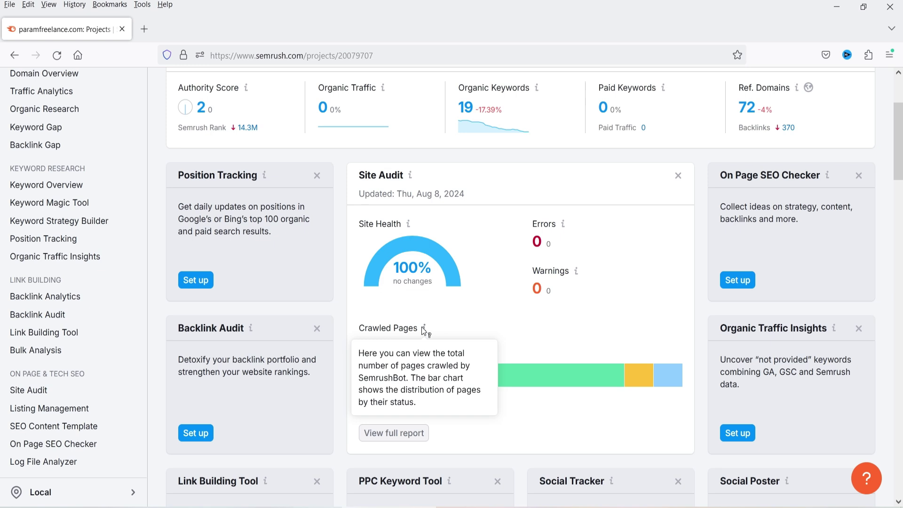
{"action": "scroll", "coordinate": [424, 332], "scroll_direction": "down", "scroll_amount": 10}
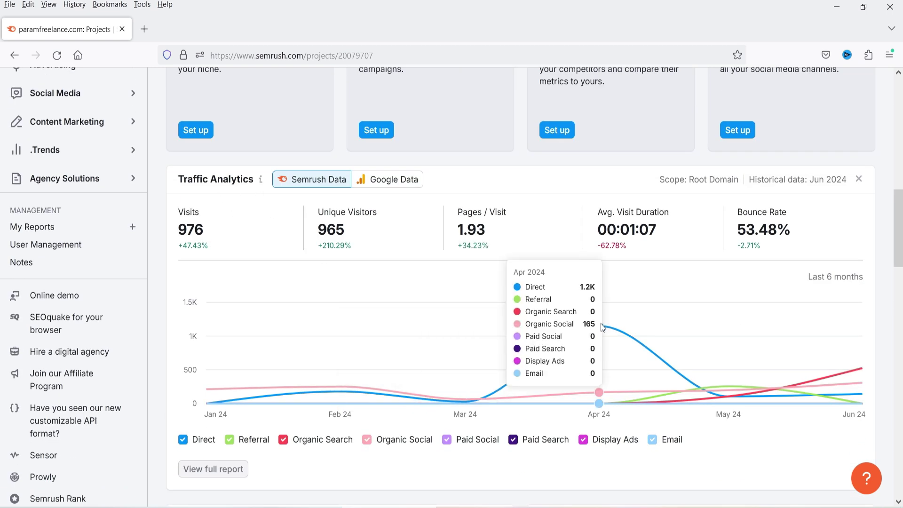
{"action": "scroll", "coordinate": [178, 164], "scroll_direction": "down", "scroll_amount": 1}
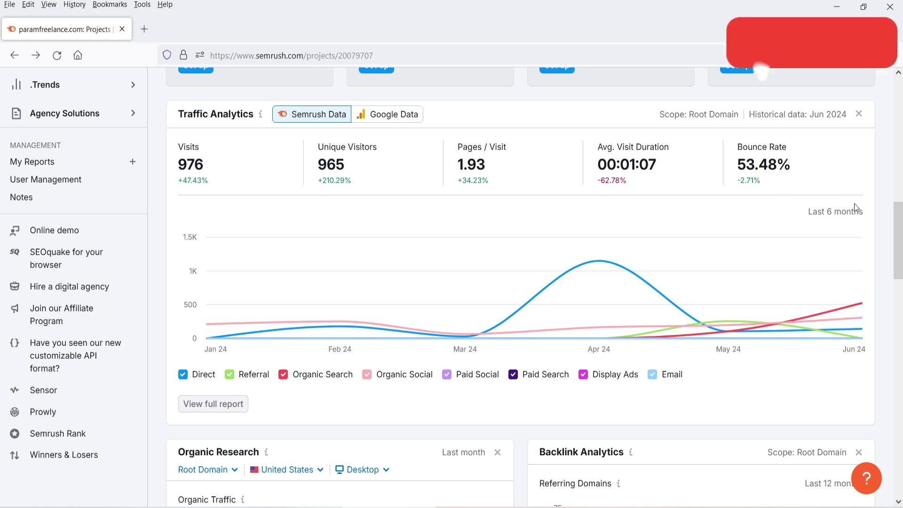
{"action": "scroll", "coordinate": [855, 203], "scroll_direction": "down", "scroll_amount": 3}
{"action": "scroll", "coordinate": [856, 209], "scroll_direction": "up", "scroll_amount": 1}
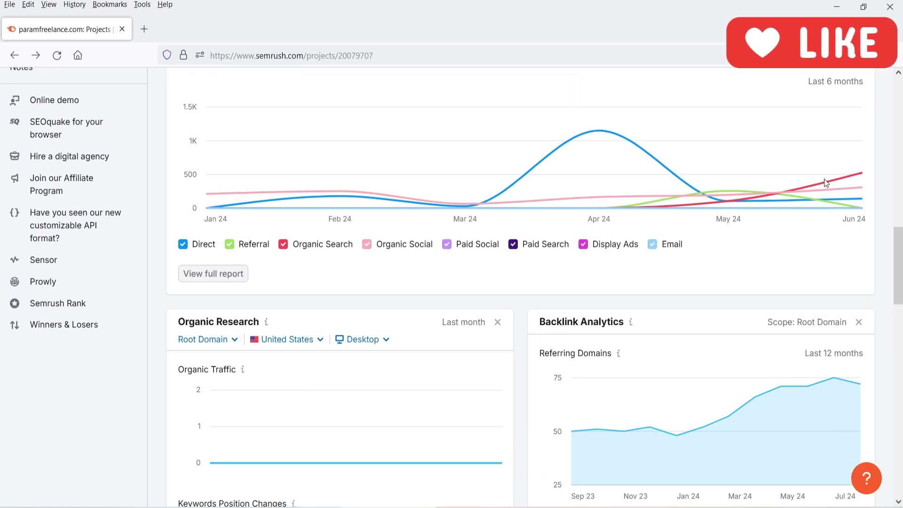
Open the full Traffic Analytics report for paramfreelance.com and examine its visit trend, traffic channels and country distribution
{"action": "left_click", "coordinate": [214, 272]}
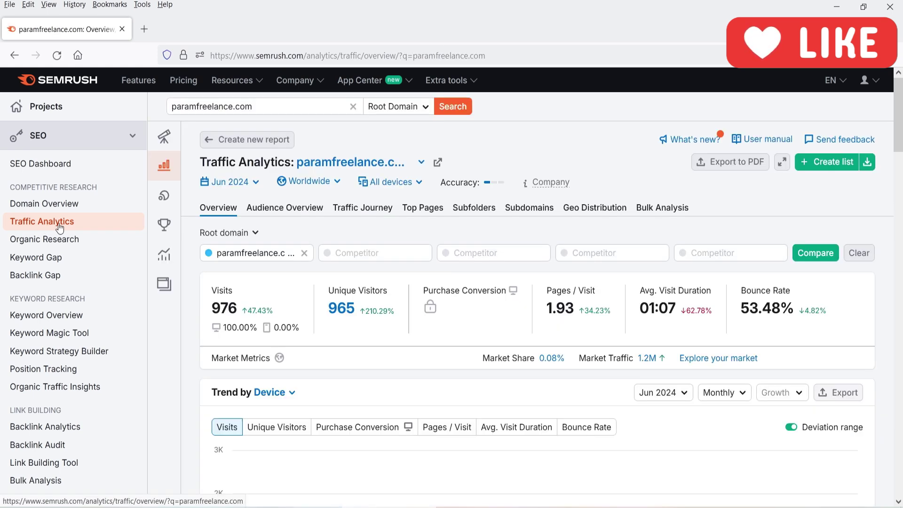
{"action": "scroll", "coordinate": [555, 290], "scroll_direction": "down", "scroll_amount": 3}
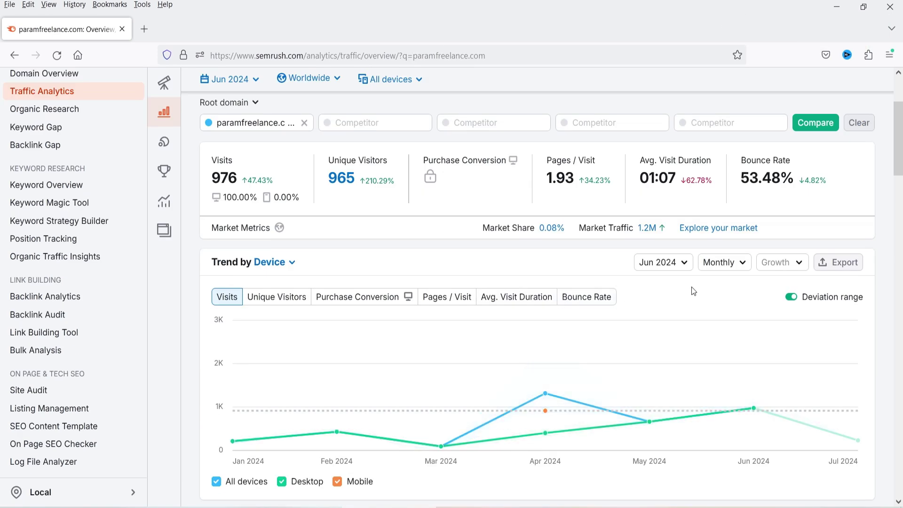
{"action": "scroll", "coordinate": [870, 299], "scroll_direction": "down", "scroll_amount": 5}
{"action": "scroll", "coordinate": [871, 298], "scroll_direction": "down", "scroll_amount": 3}
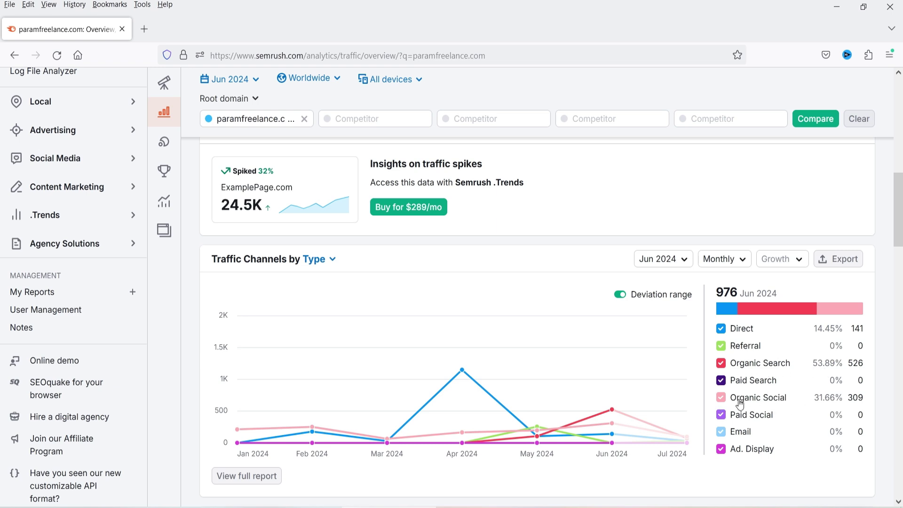
{"action": "scroll", "coordinate": [480, 361], "scroll_direction": "down", "scroll_amount": 10}
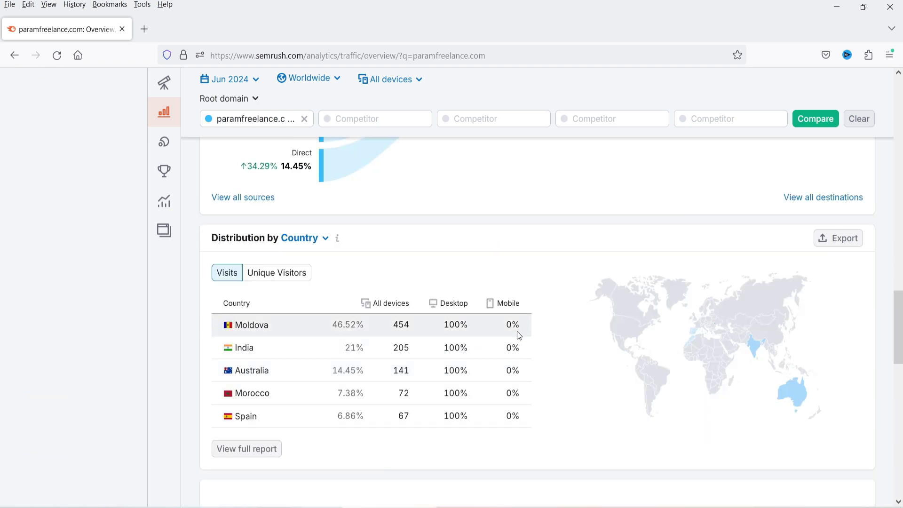
{"action": "scroll", "coordinate": [518, 315], "scroll_direction": "up", "scroll_amount": 15}
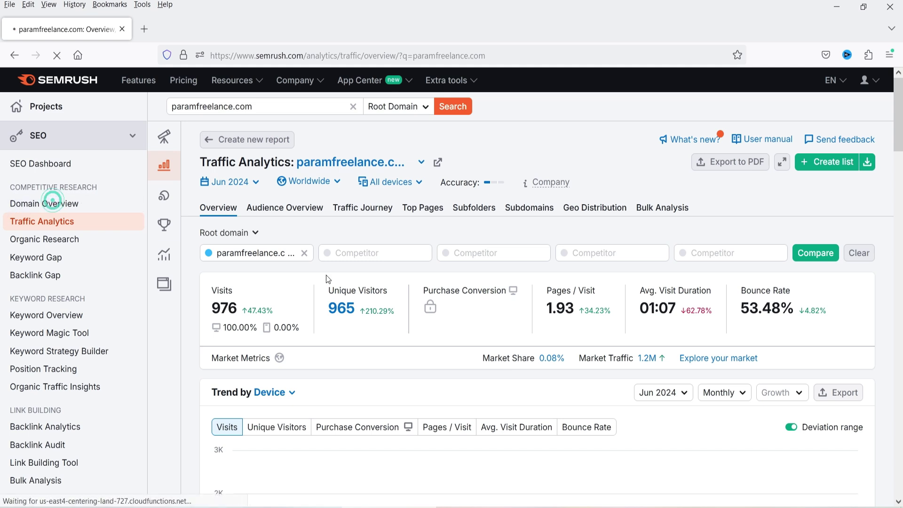
Examine the Domain Overview of paramfreelance.com, including backlinks, organic keywords, position distribution and keyword intent, and open its Organic Research report
{"action": "left_click", "coordinate": [45, 203]}
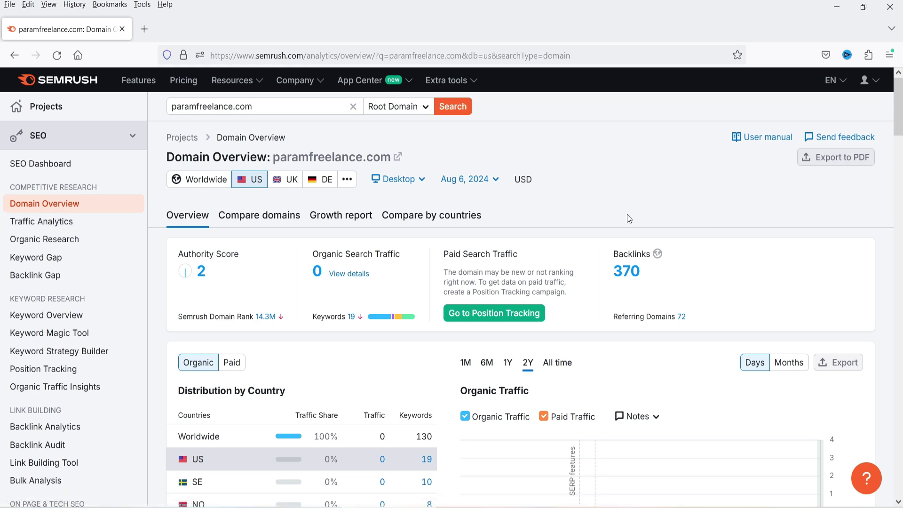
{"action": "scroll", "coordinate": [628, 213], "scroll_direction": "down", "scroll_amount": 3}
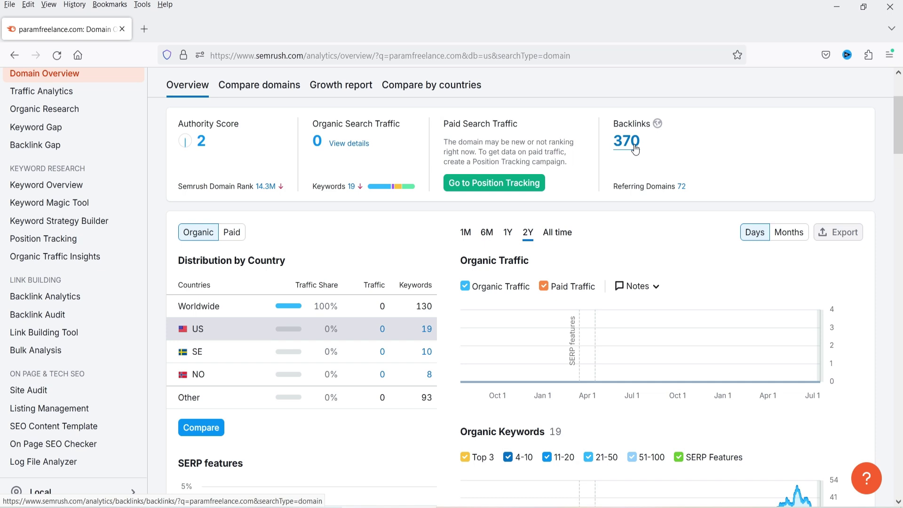
{"action": "scroll", "coordinate": [635, 150], "scroll_direction": "down", "scroll_amount": 6}
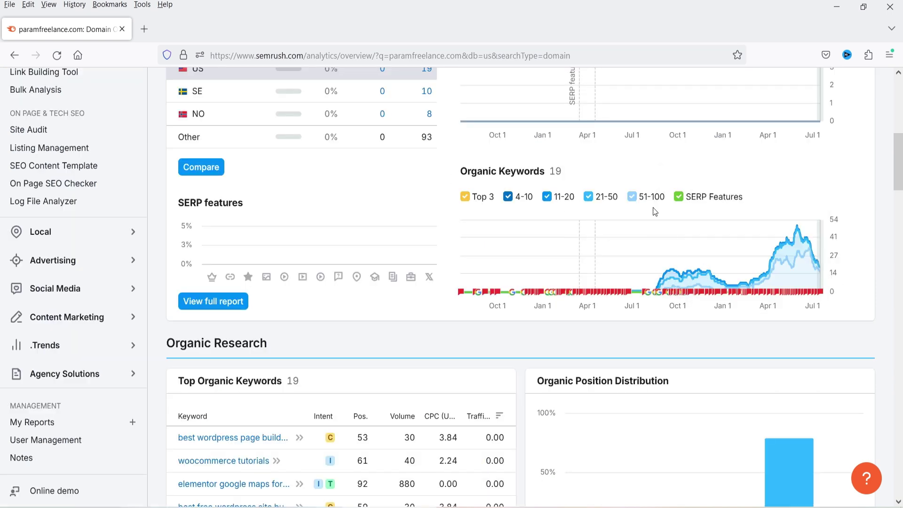
{"action": "scroll", "coordinate": [429, 313], "scroll_direction": "down", "scroll_amount": 4}
{"action": "mouse_move", "coordinate": [205, 192]}
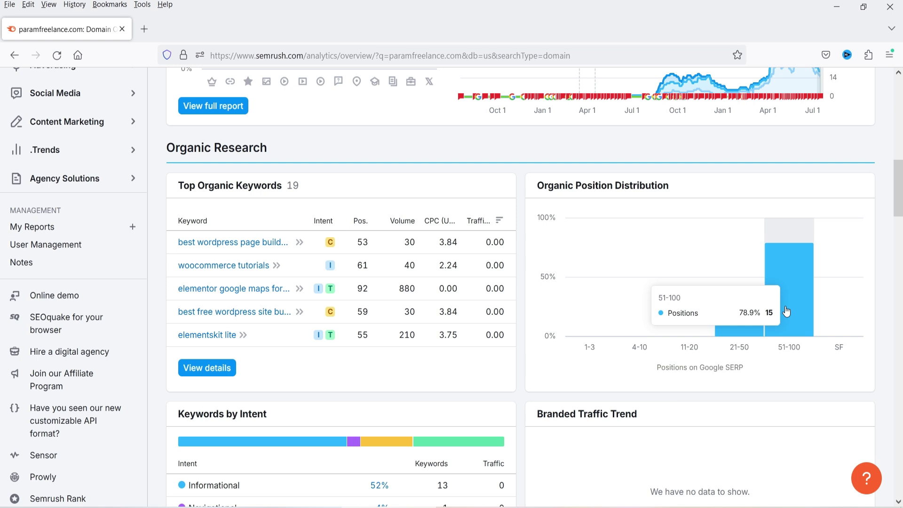
{"action": "scroll", "coordinate": [243, 162], "scroll_direction": "down", "scroll_amount": 5}
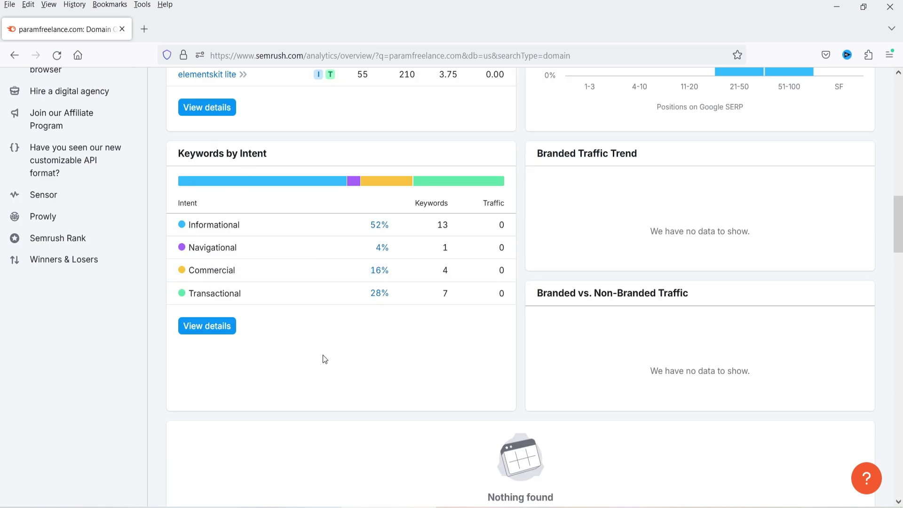
{"action": "scroll", "coordinate": [324, 359], "scroll_direction": "down", "scroll_amount": 8}
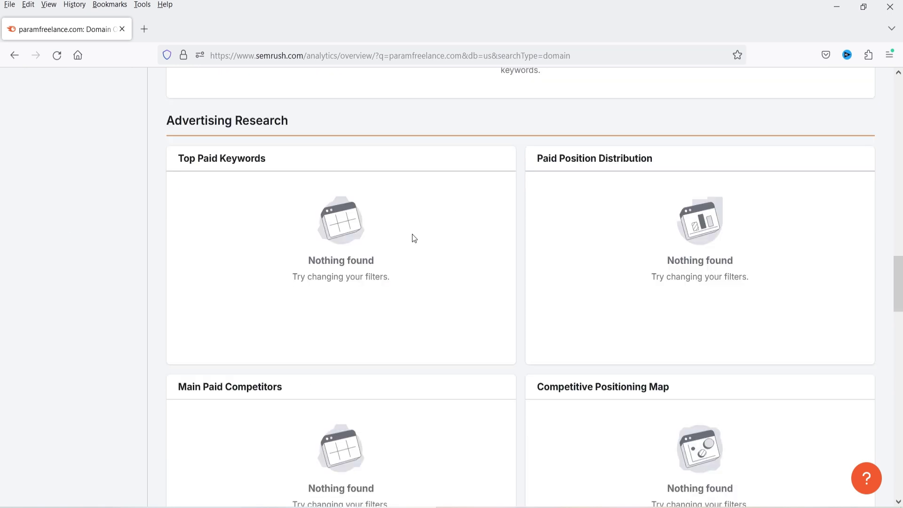
{"action": "scroll", "coordinate": [439, 249], "scroll_direction": "up", "scroll_amount": 9}
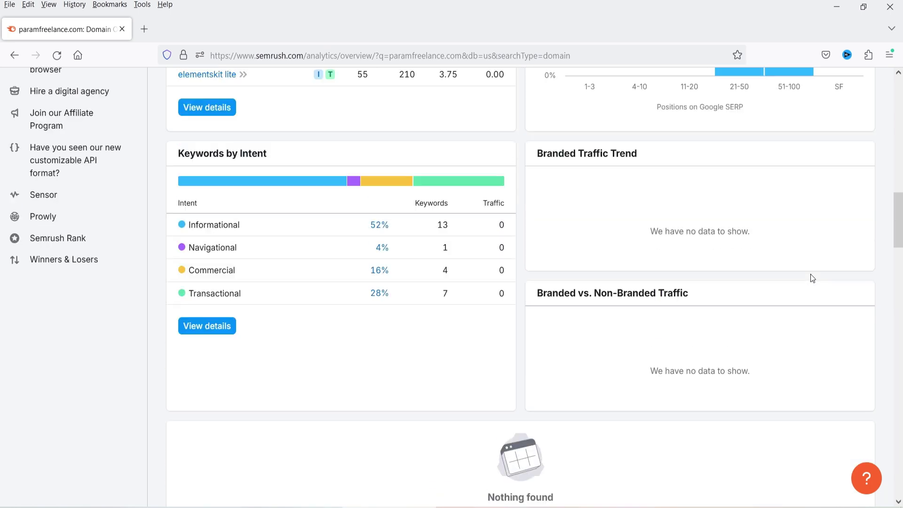
{"action": "key", "text": "alt+Left"}
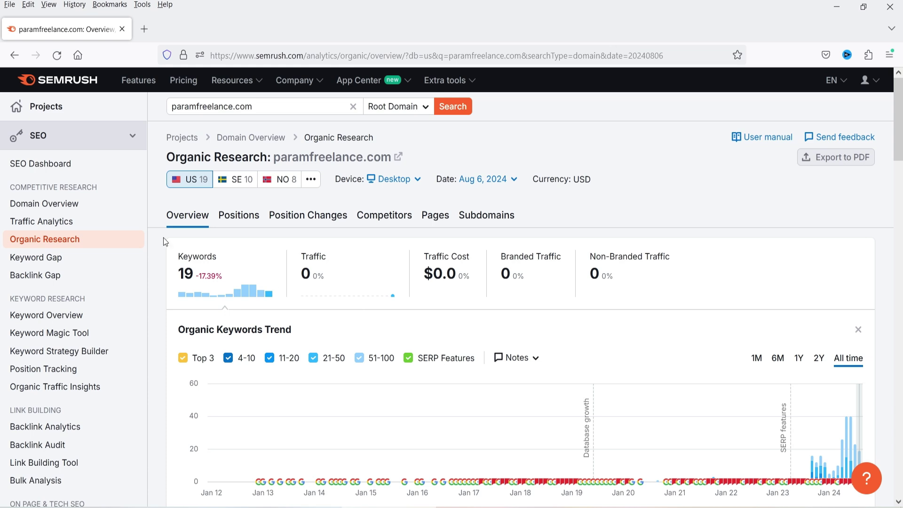
Look up the keyword "ai content writer" in Keyword Overview for the US database
{"action": "key", "text": "alt+Left"}
{"action": "key", "text": "alt+Left"}
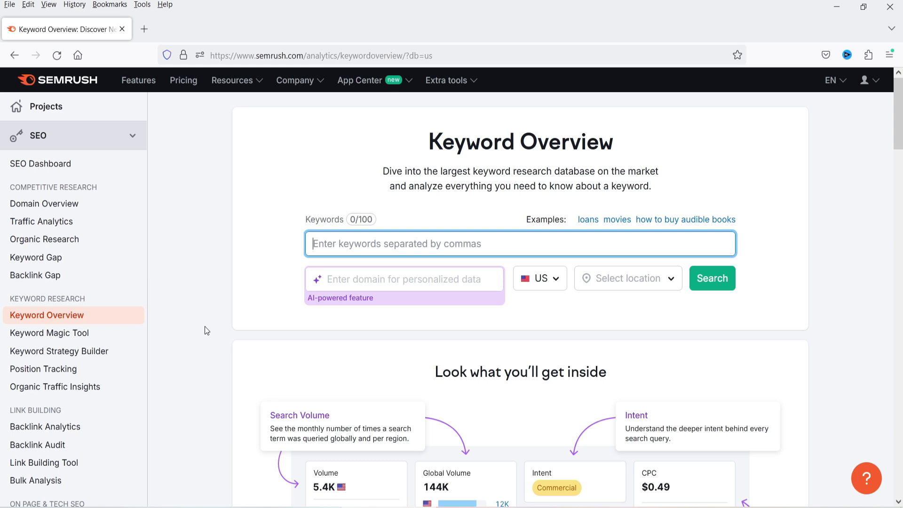
{"action": "type", "text": "ai"}
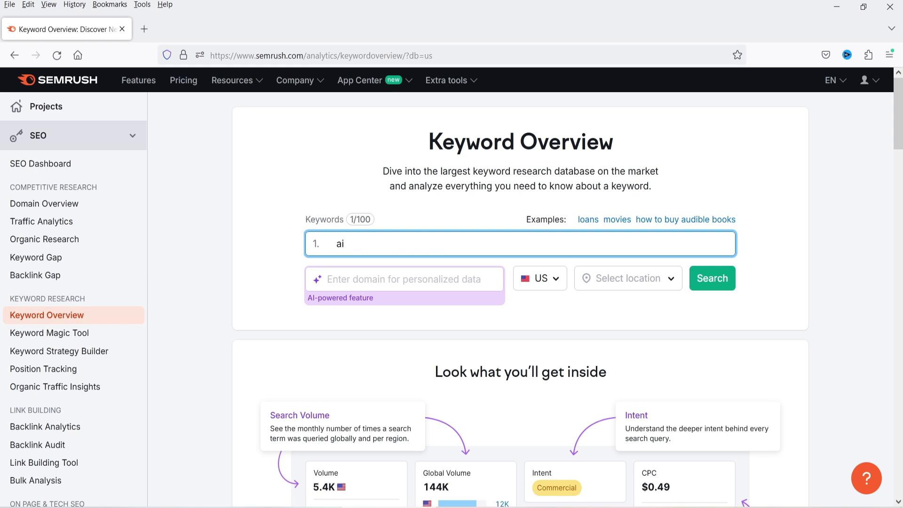
{"action": "type", "text": " content writer"}
{"action": "left_click", "coordinate": [382, 394]}
{"action": "left_click", "coordinate": [713, 280]}
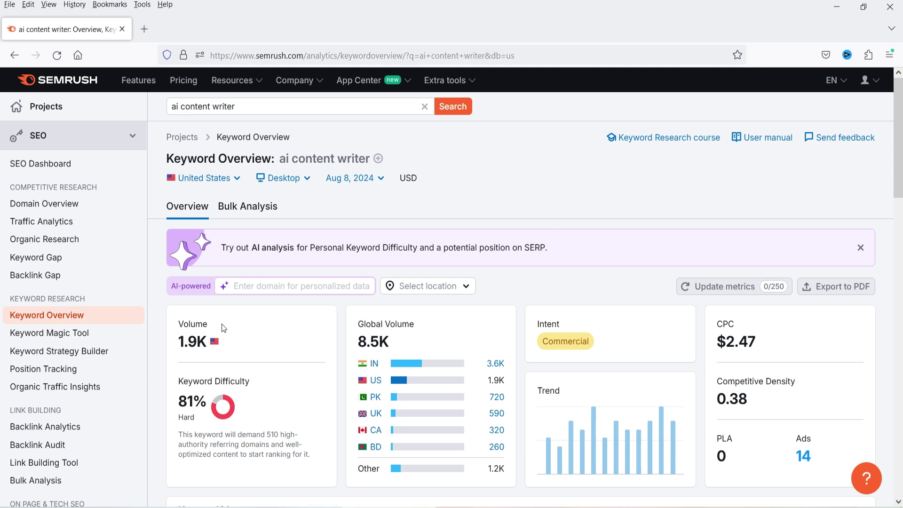
Examine the keyword's volume, difficulty, intent, CPC and keyword ideas, continuing to the SERP Analysis
{"action": "scroll", "coordinate": [223, 343], "scroll_direction": "down", "scroll_amount": 3}
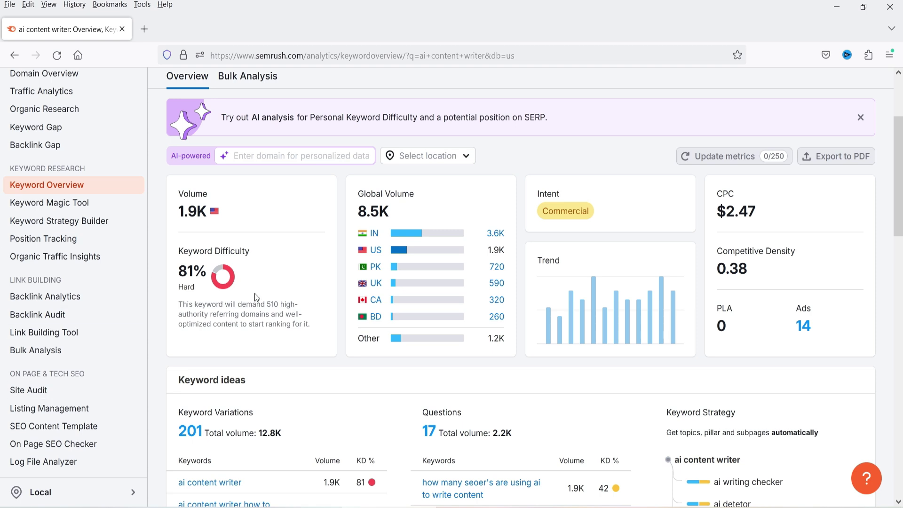
{"action": "scroll", "coordinate": [245, 245], "scroll_direction": "up", "scroll_amount": 3}
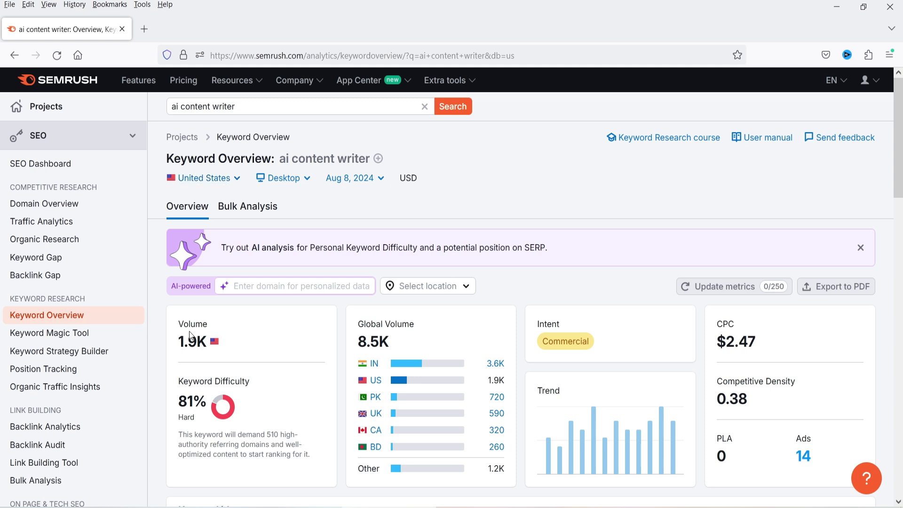
{"action": "mouse_move", "coordinate": [201, 331]}
{"action": "scroll", "coordinate": [423, 369], "scroll_direction": "down", "scroll_amount": 3}
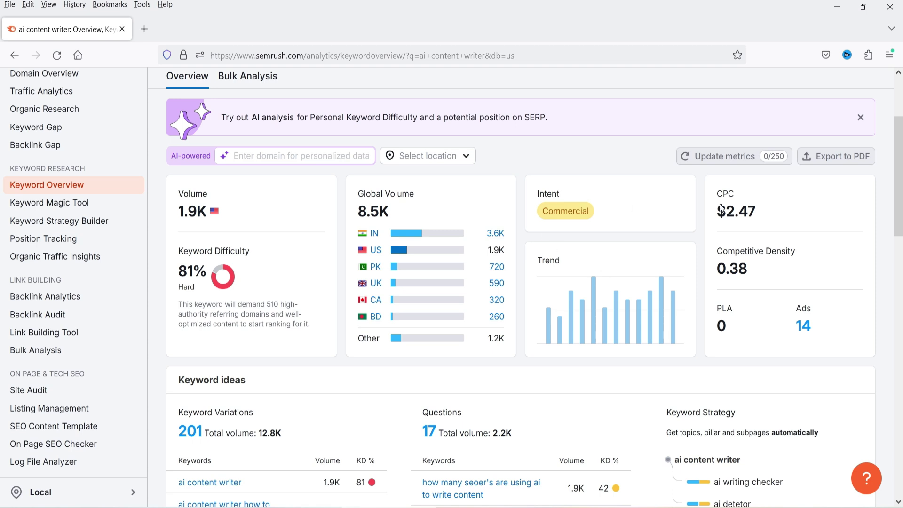
{"action": "scroll", "coordinate": [210, 125], "scroll_direction": "down", "scroll_amount": 7}
{"action": "scroll", "coordinate": [548, 308], "scroll_direction": "down", "scroll_amount": 5}
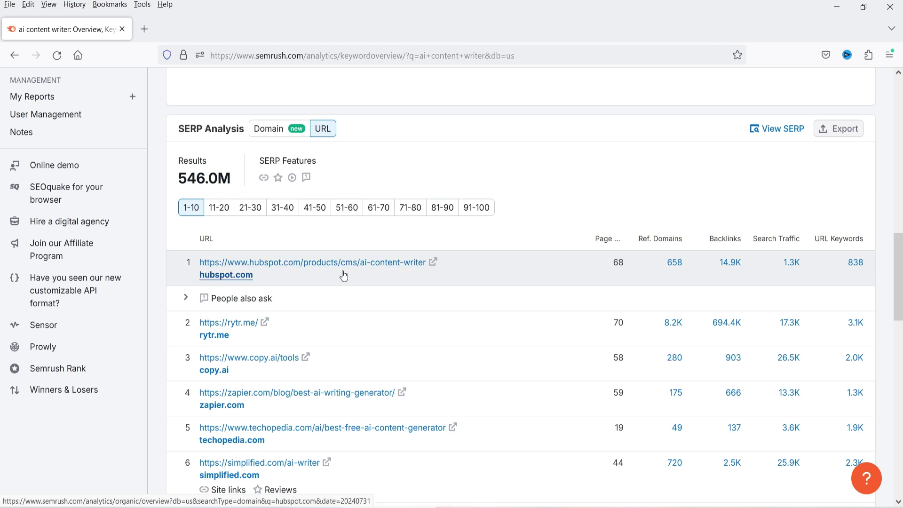
Open the top-ranking HubSpot page from the SERP Analysis, skim its content and close it
{"action": "left_click", "coordinate": [434, 264]}
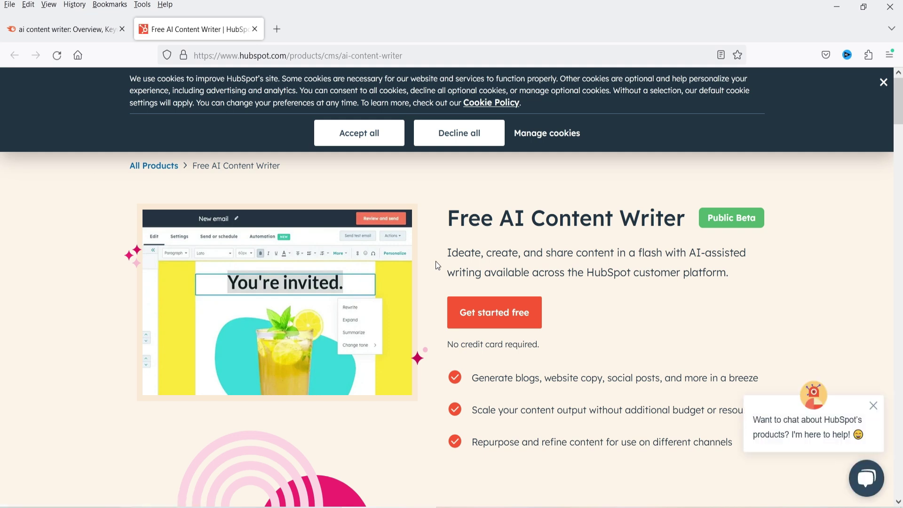
{"action": "scroll", "coordinate": [435, 261], "scroll_direction": "down", "scroll_amount": 20}
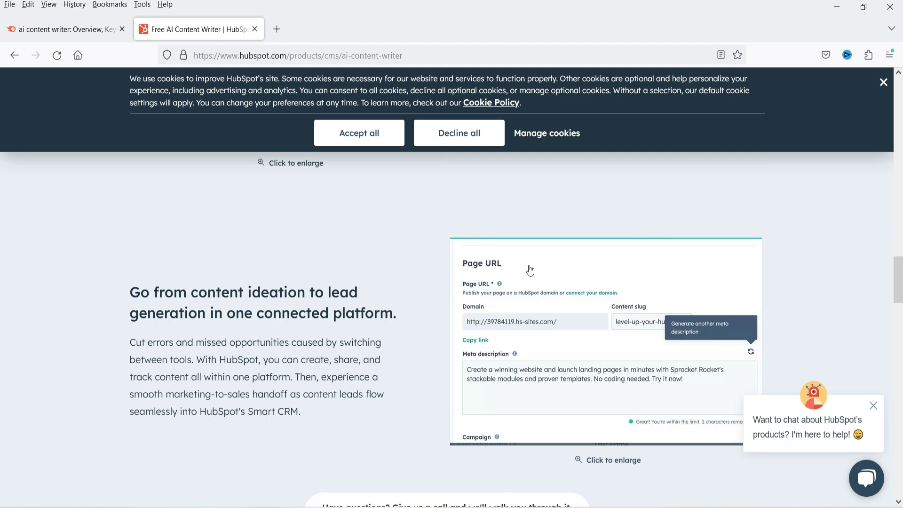
{"action": "scroll", "coordinate": [530, 270], "scroll_direction": "down", "scroll_amount": 15}
{"action": "key", "text": "ctrl+w"}
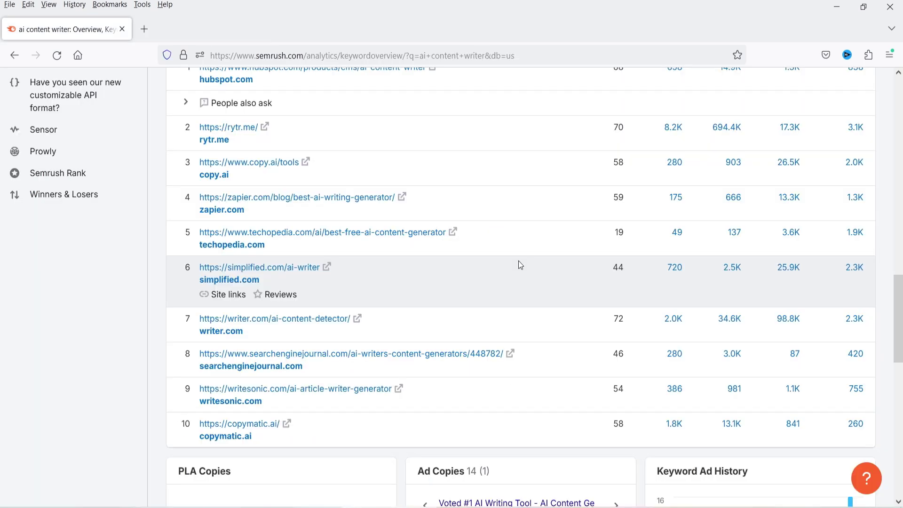
Compare the ranking URLs in the SERP Analysis by search traffic and URL keywords
{"action": "scroll", "coordinate": [519, 261], "scroll_direction": "up", "scroll_amount": 4}
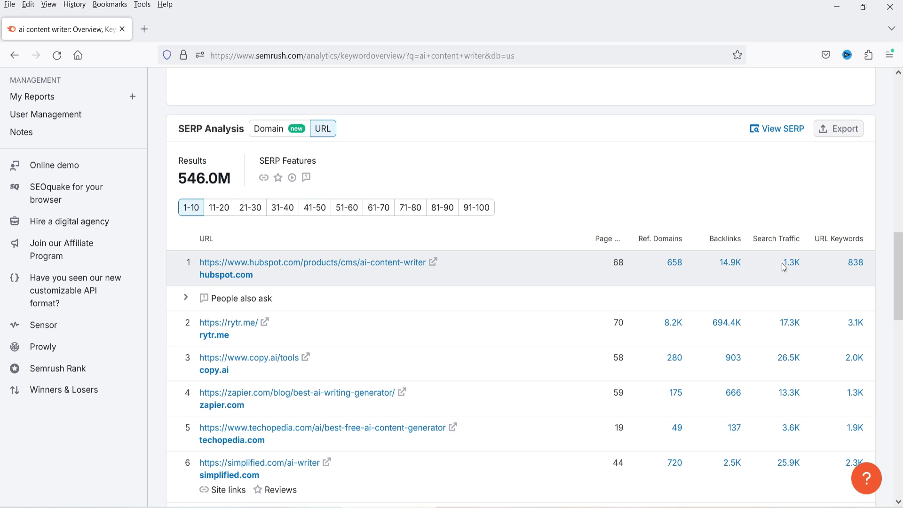
{"action": "mouse_move", "coordinate": [835, 242]}
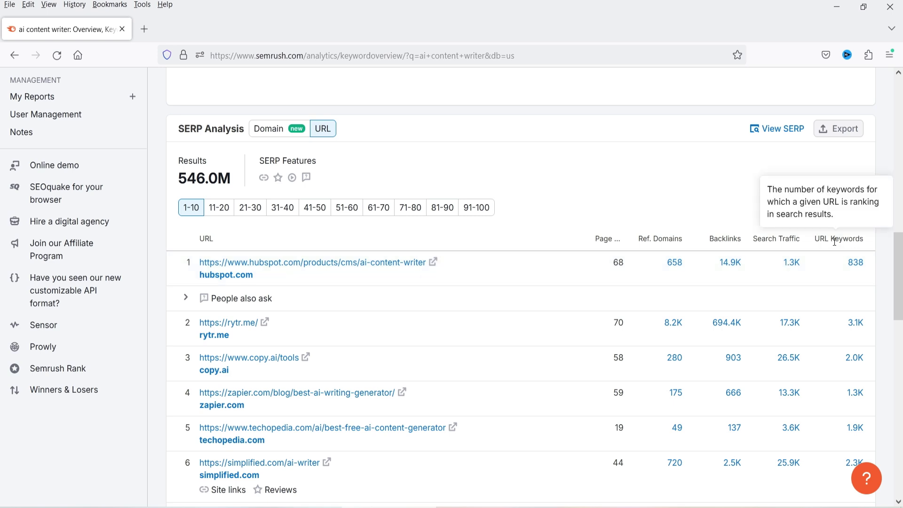
{"action": "scroll", "coordinate": [888, 273], "scroll_direction": "down", "scroll_amount": 2}
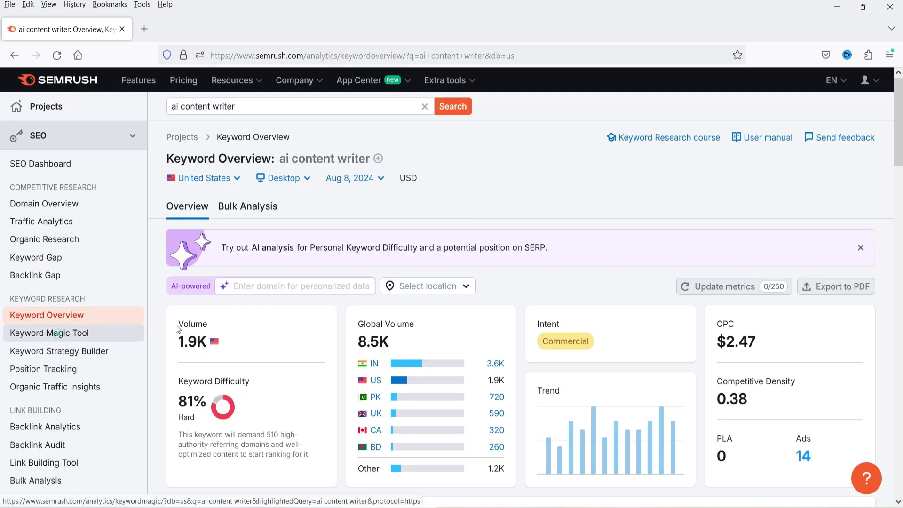
Open the Keyword Magic Tool for "ai content writer" and look over its keyword results
{"action": "left_click", "coordinate": [57, 333]}
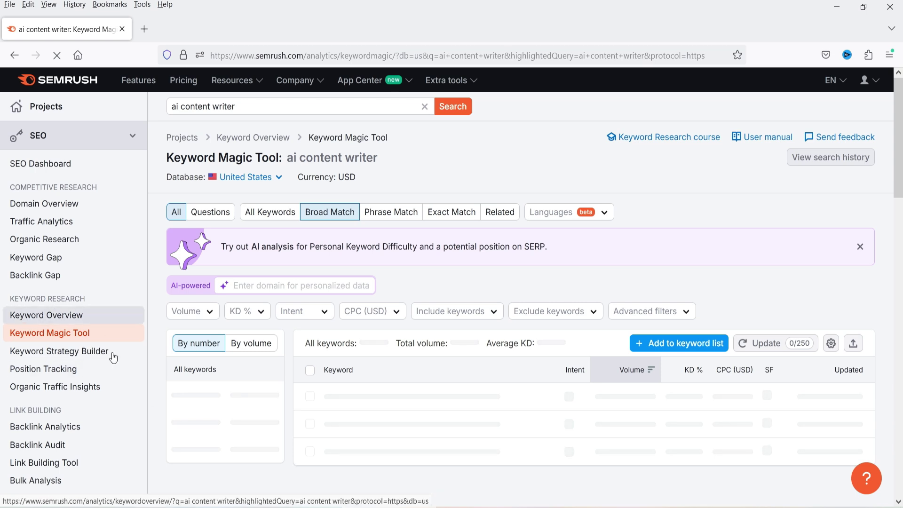
{"action": "scroll", "coordinate": [136, 379], "scroll_direction": "down", "scroll_amount": 2}
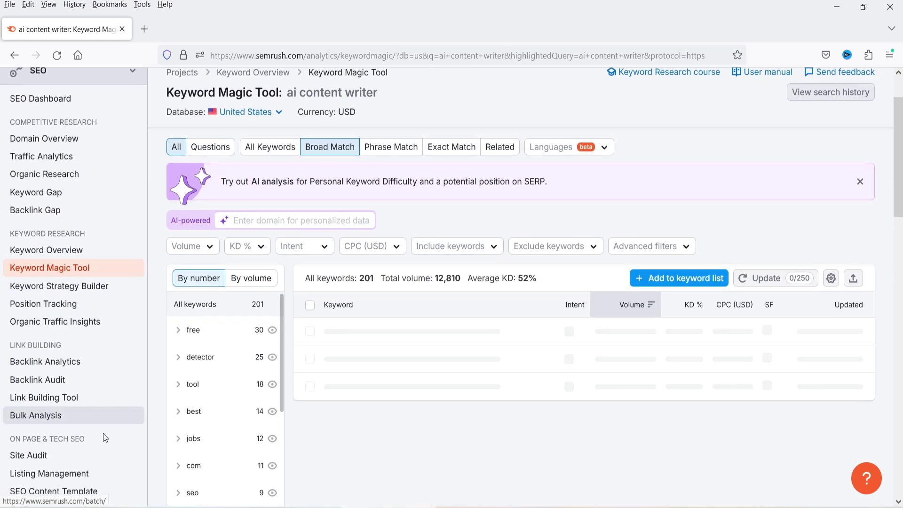
{"action": "scroll", "coordinate": [108, 396], "scroll_direction": "down", "scroll_amount": 2}
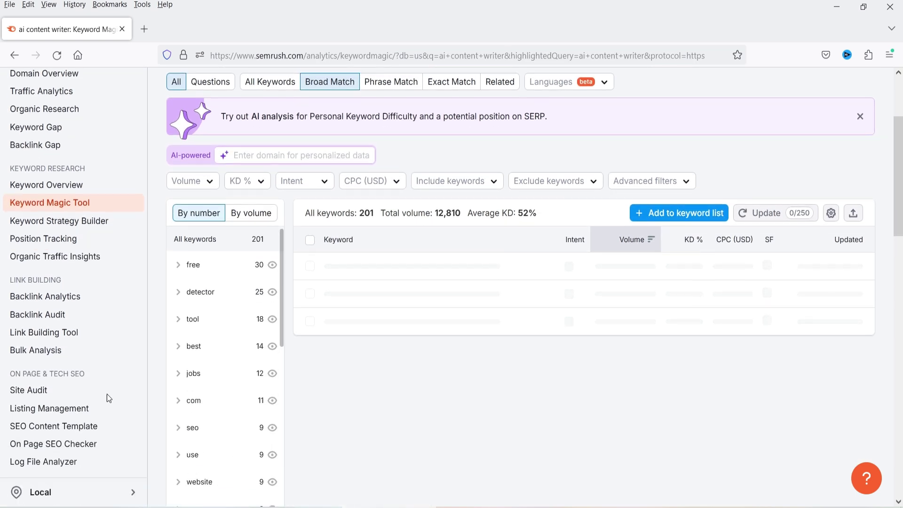
{"action": "scroll", "coordinate": [106, 394], "scroll_direction": "up", "scroll_amount": 4}
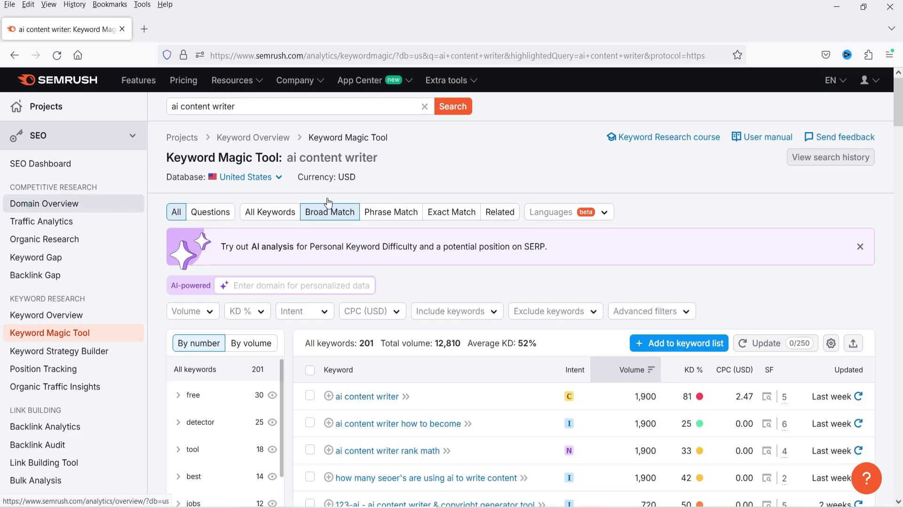
Open the Domain Overview start page and look over its feature descriptions and the SEO tool list
{"action": "left_click", "coordinate": [28, 203]}
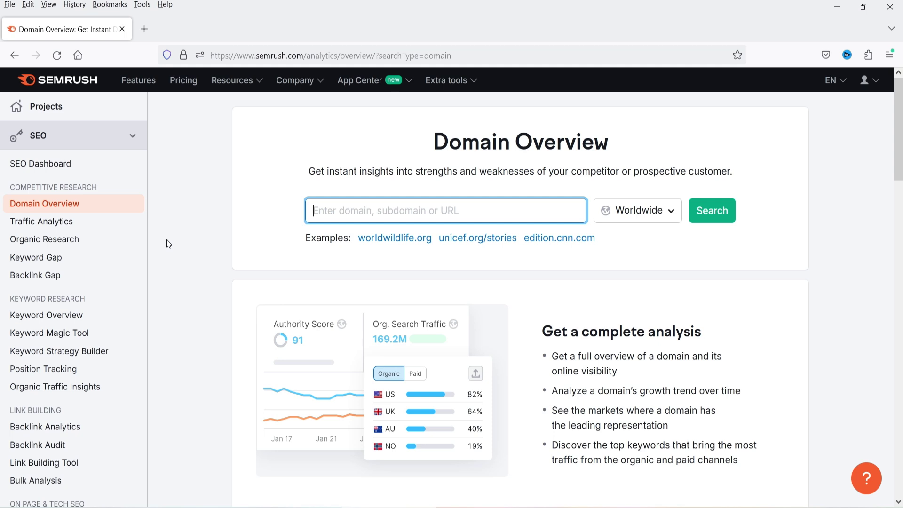
{"action": "scroll", "coordinate": [168, 244], "scroll_direction": "down", "scroll_amount": 3}
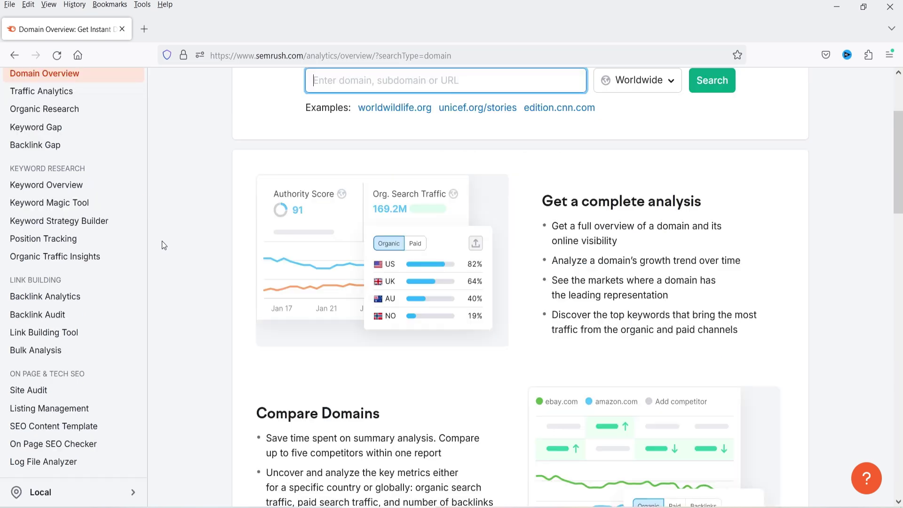